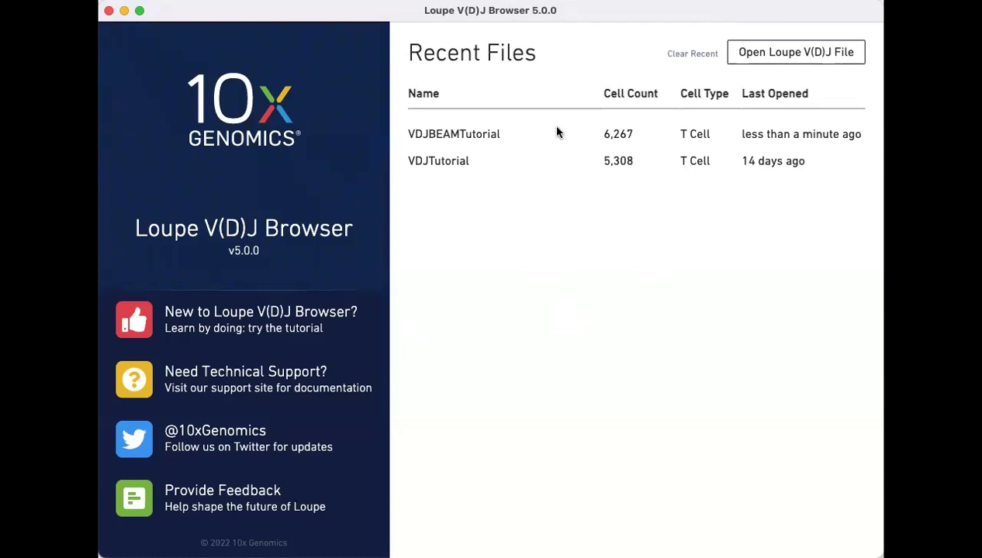
Step: Open VDJBEAMTutorial and select the 2590, 742, 571, 344 and 184-cell clonotypes in the table
left_click(510, 137)
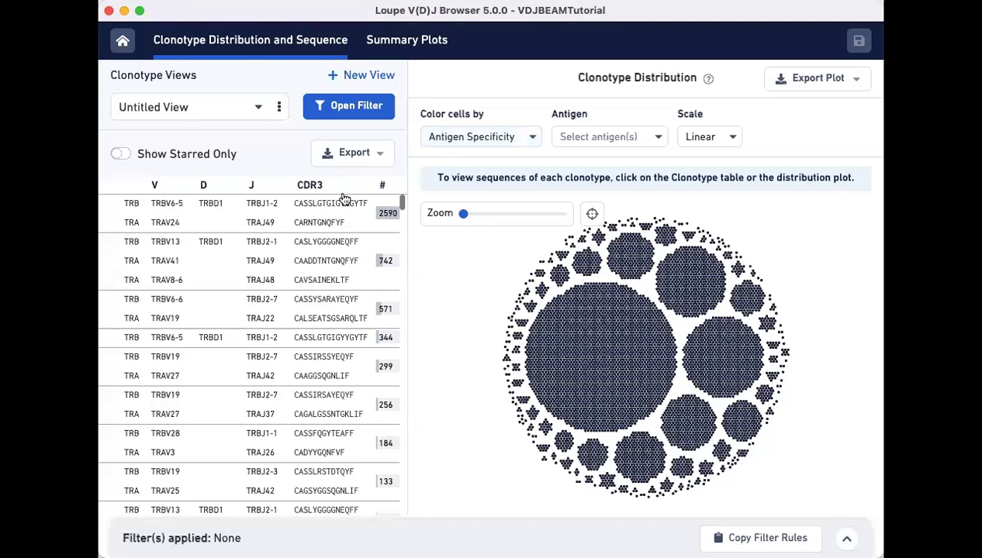
left_click(289, 199)
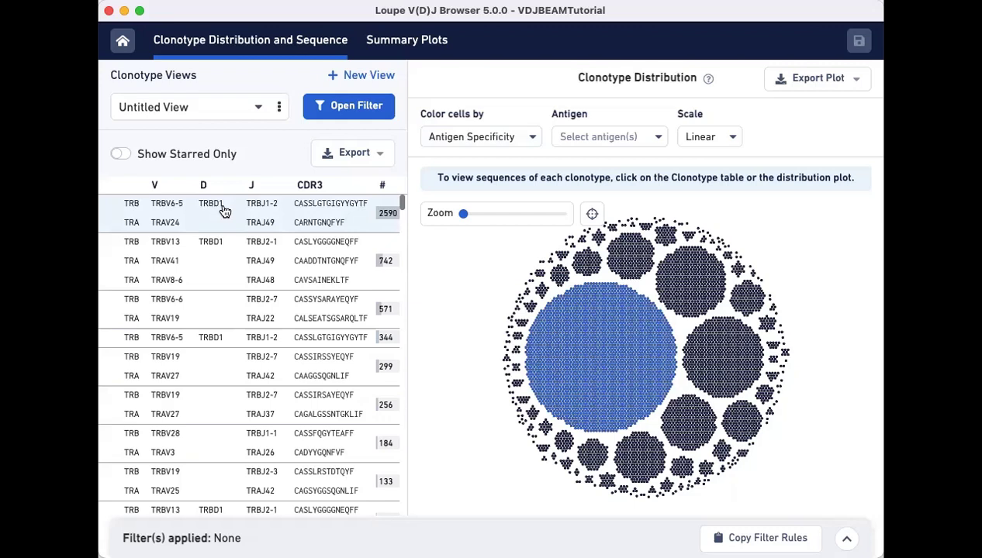
left_click(221, 256)
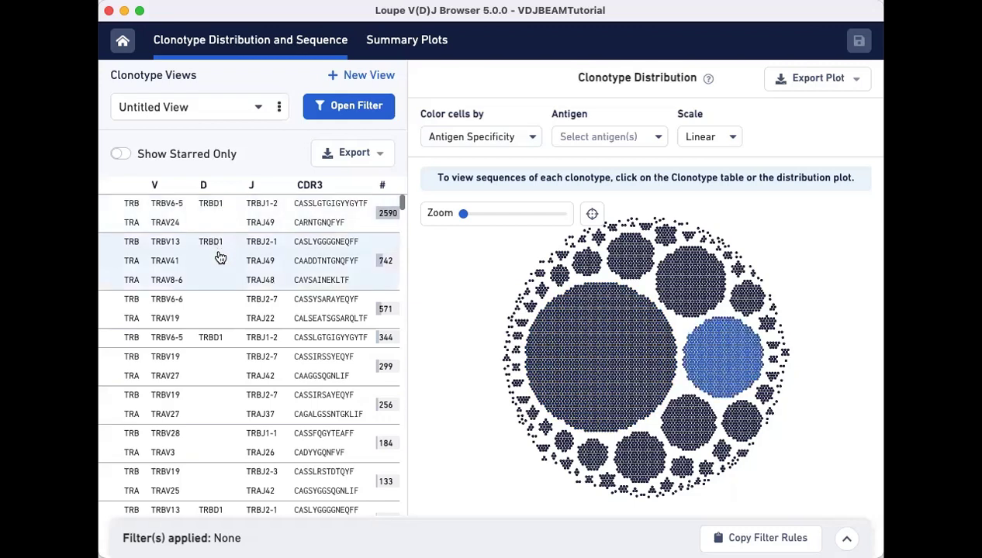
left_click(219, 308)
left_click(210, 339)
left_click(196, 444)
left_click(225, 299)
Step: Select and deselect the largest cluster in the distribution plot, leaving nothing selected
left_click(554, 311)
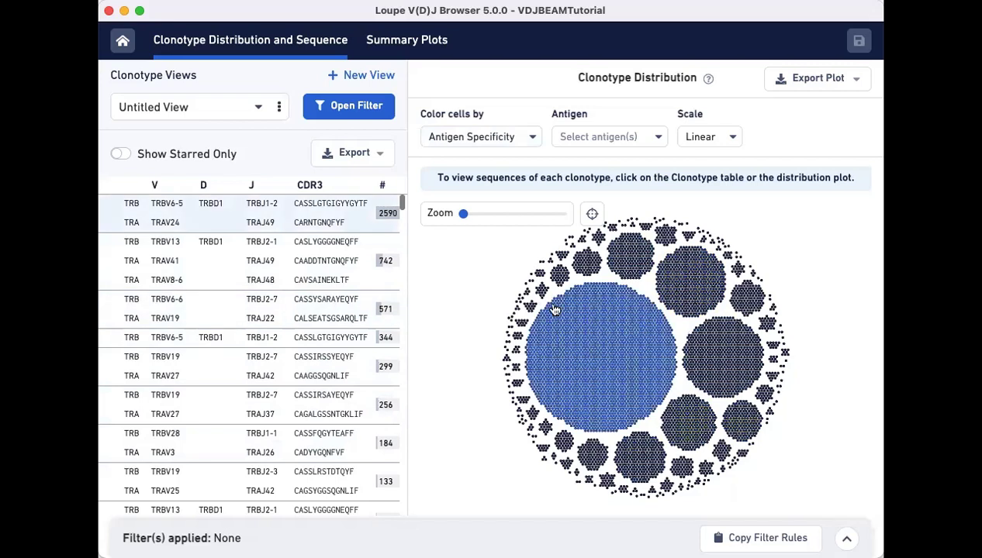
left_click(493, 300)
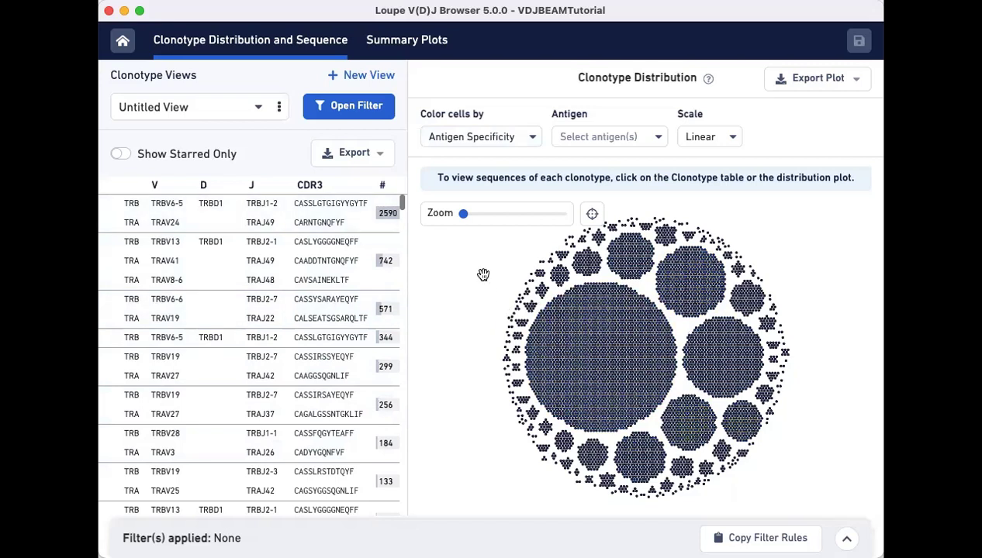
left_click(560, 304)
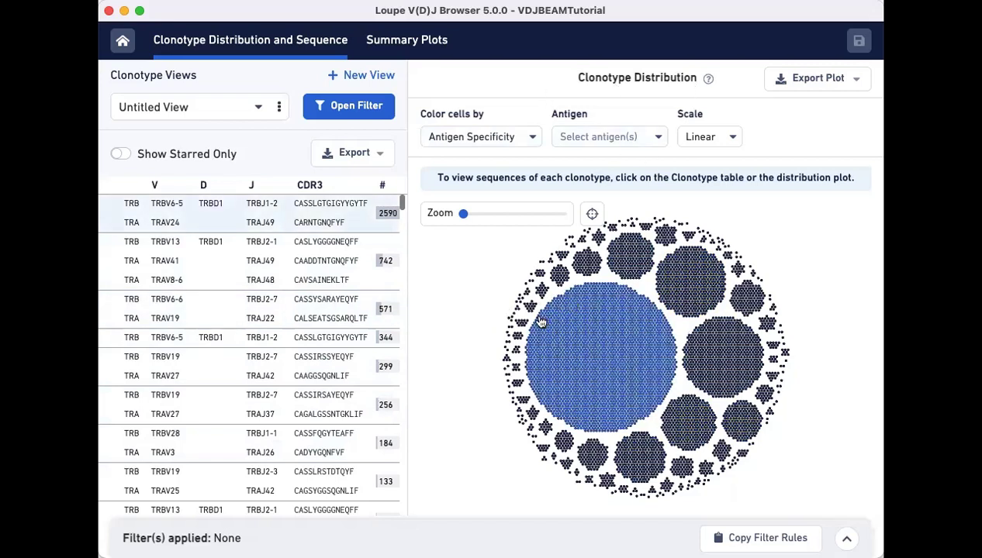
left_click(541, 323)
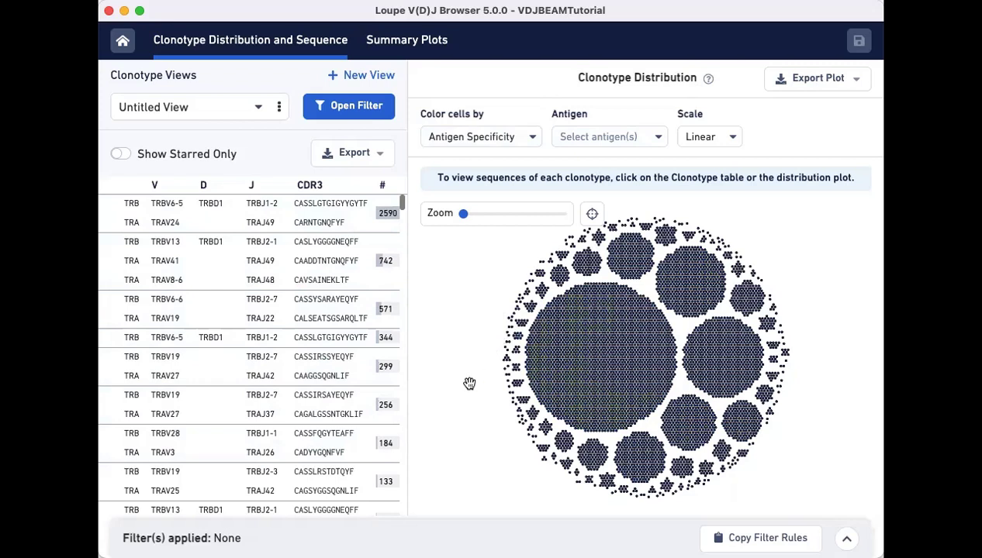
left_click(651, 340)
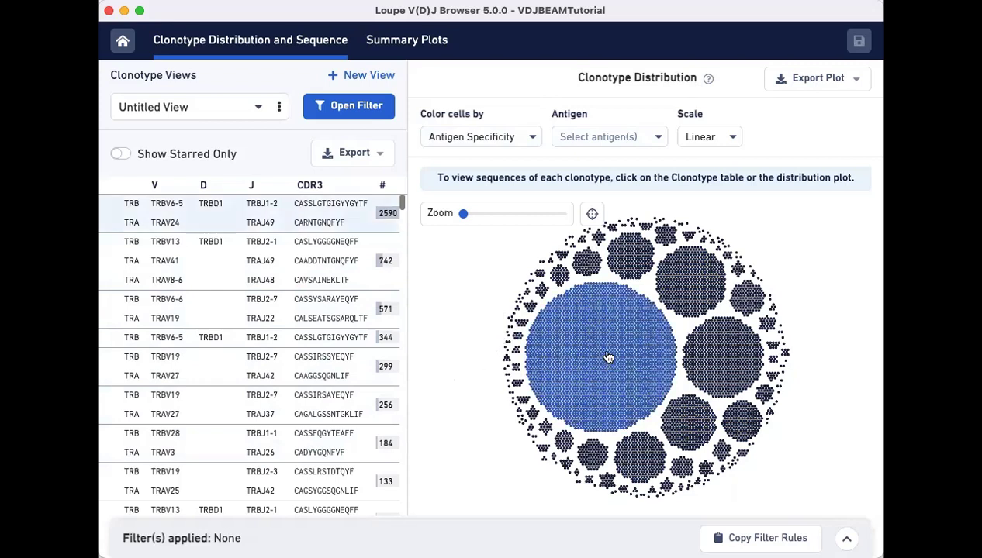
left_click(583, 346)
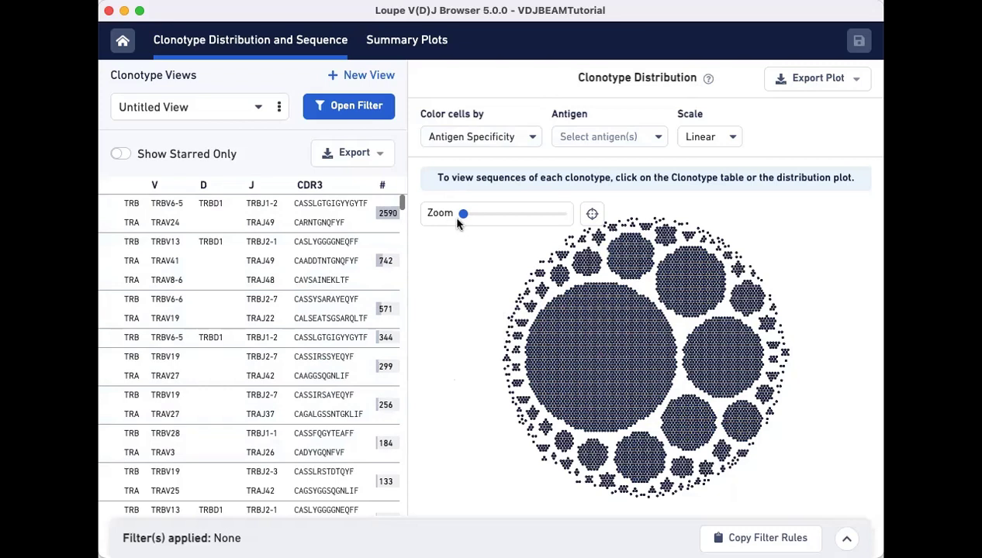
left_click_drag(463, 213, 494, 213)
left_click(528, 294)
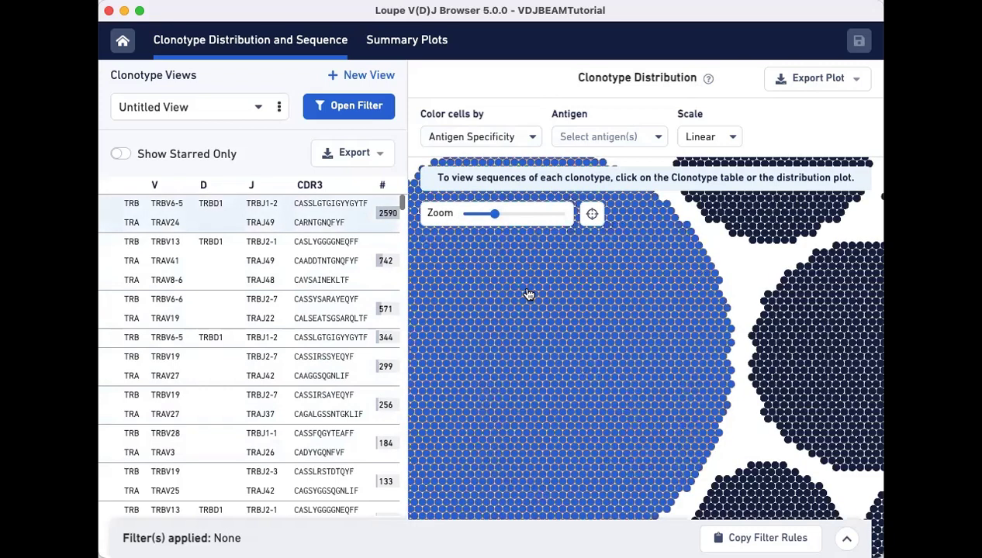
left_click(592, 213)
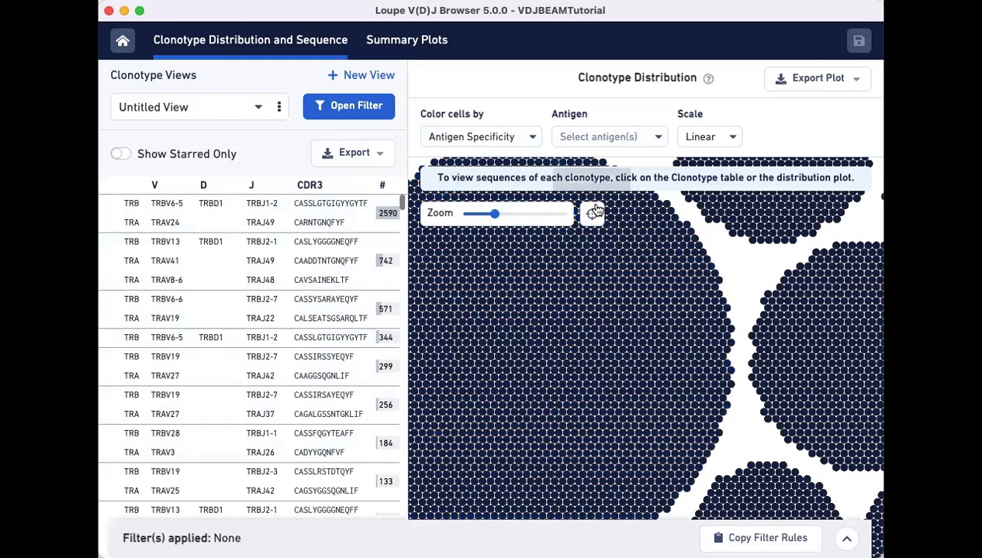
left_click(640, 456)
left_click(721, 440)
left_click(595, 385)
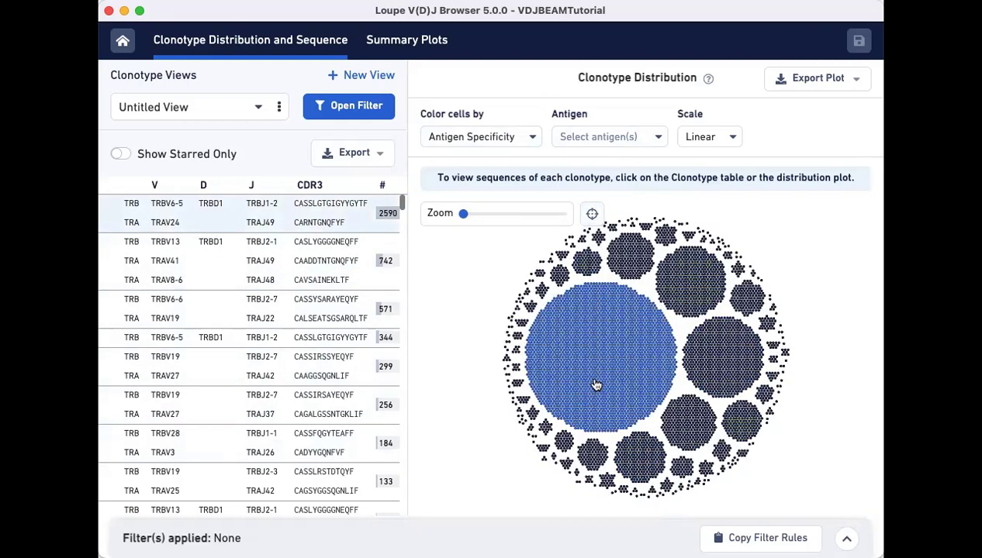
left_click(680, 279)
left_click(680, 279)
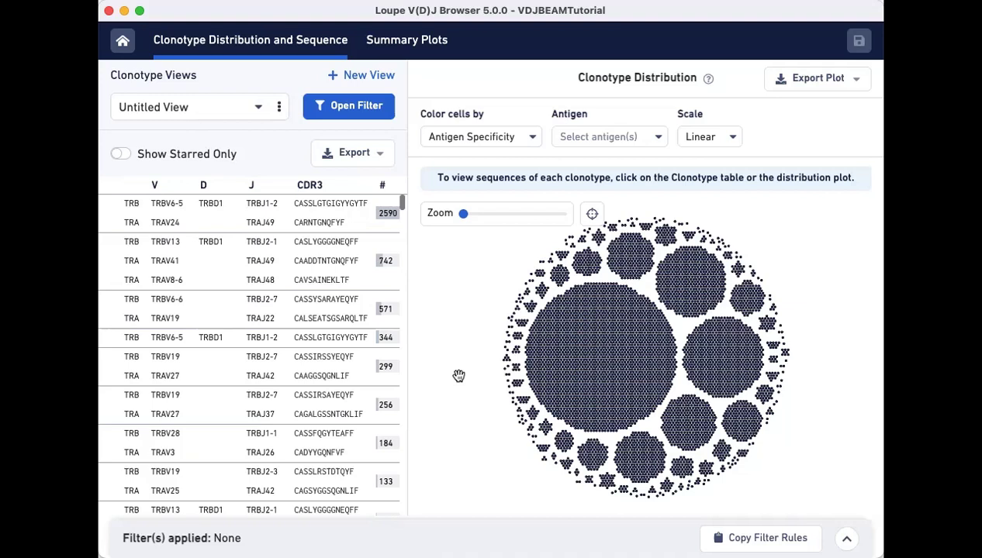
Step: Colour cells by Antigen Specificity for SARS_Cov2_A0201, then inspect and deselect the 571-cell clonotype
left_click(624, 146)
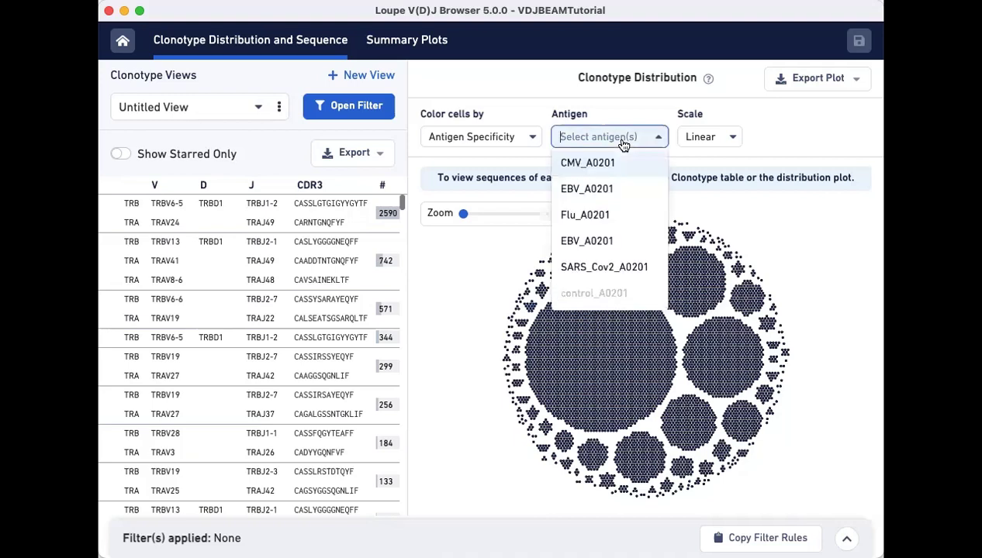
left_click(609, 269)
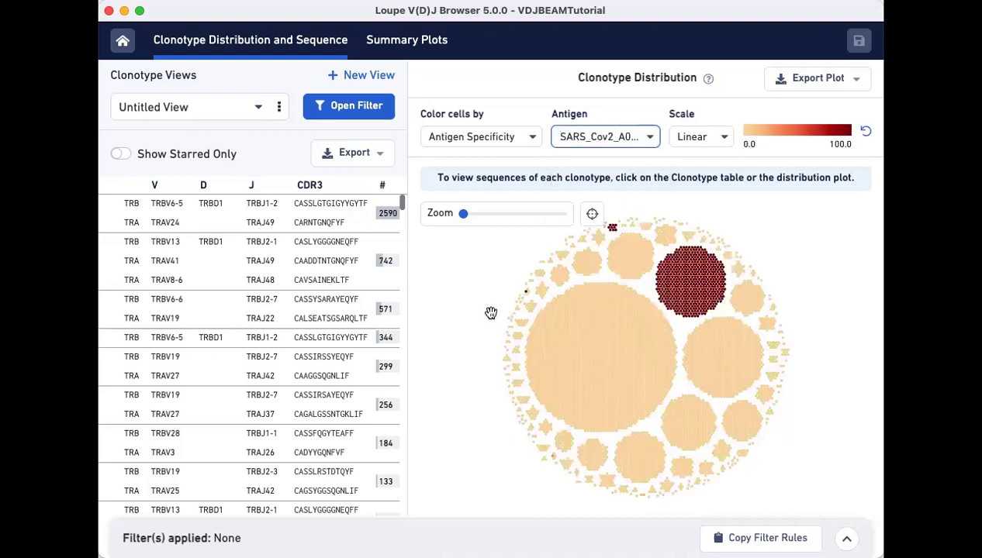
left_click(473, 138)
left_click(471, 160)
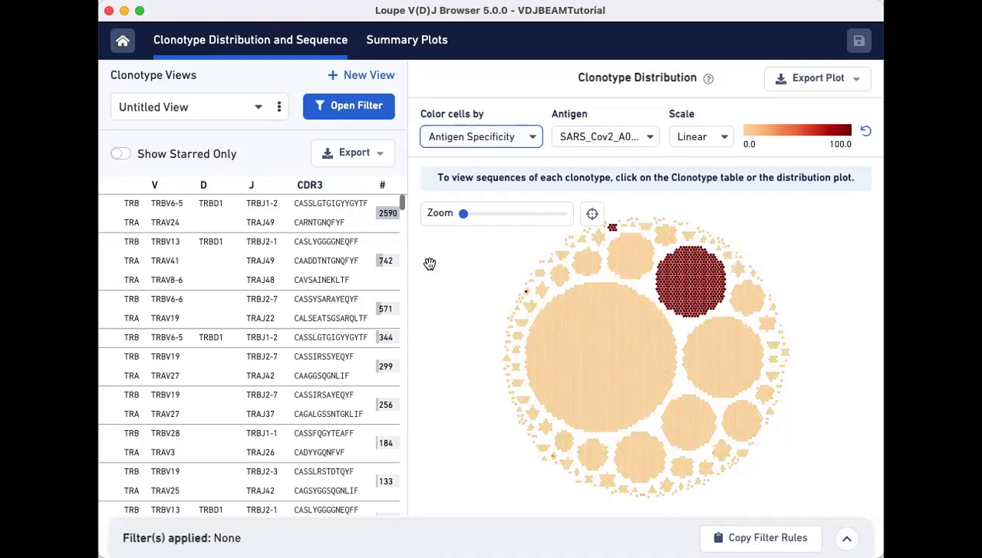
left_click(217, 299)
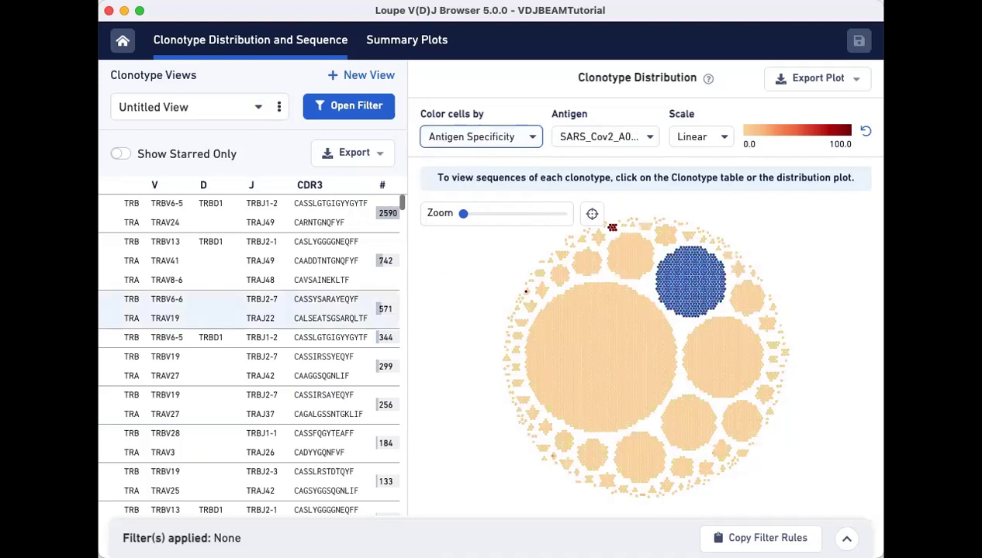
left_click(419, 347)
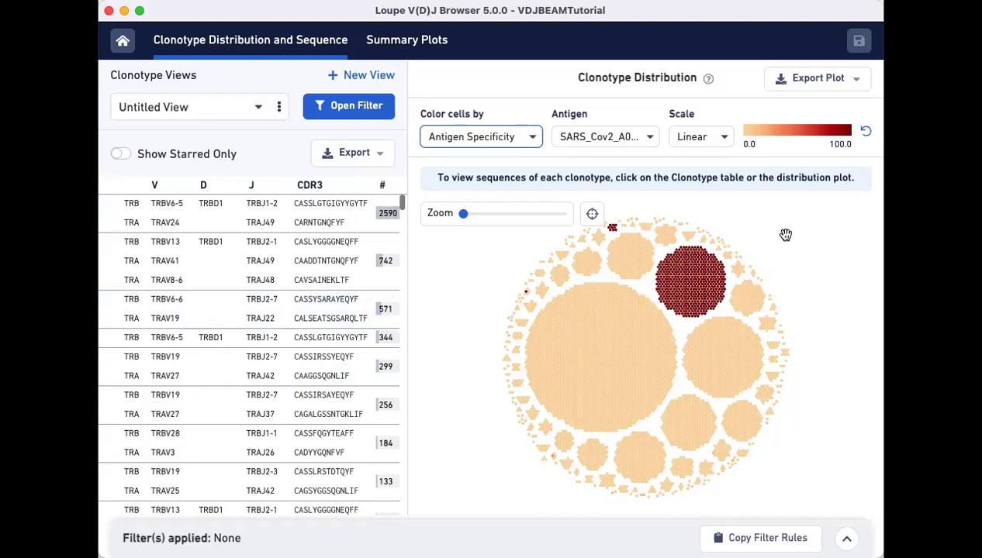
Step: Dismiss the Export Plot options and reset the SARS_Cov2_A0201 antigen colouring
left_click(849, 84)
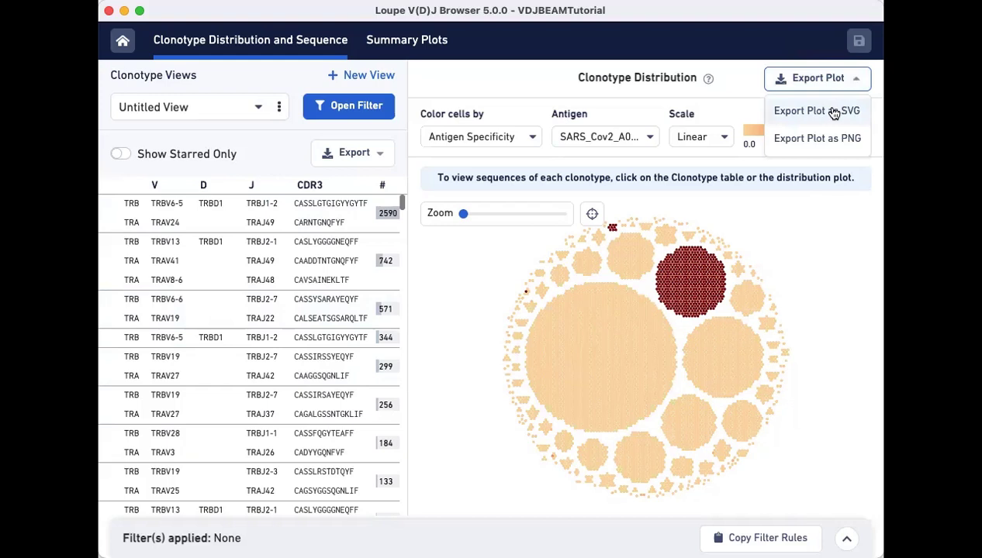
left_click(812, 269)
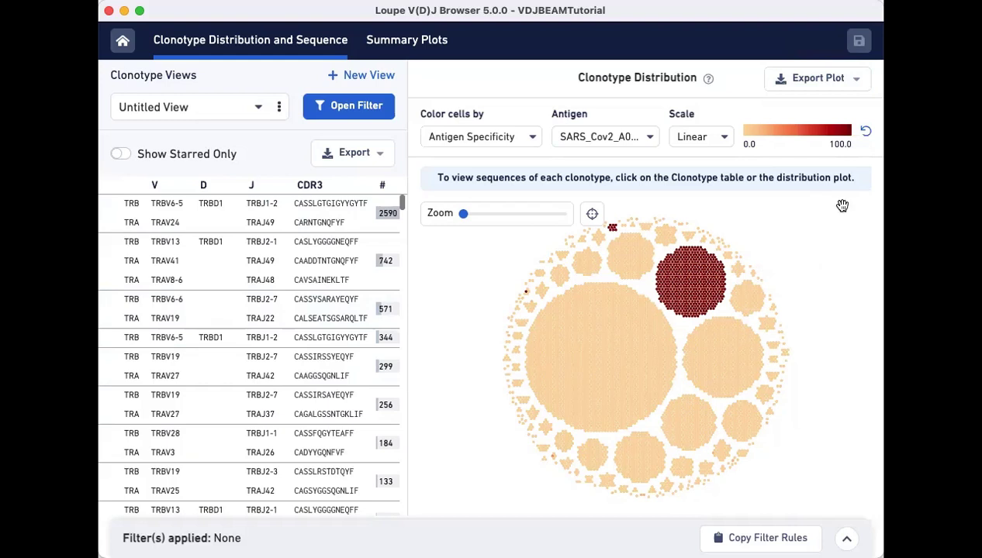
left_click(867, 130)
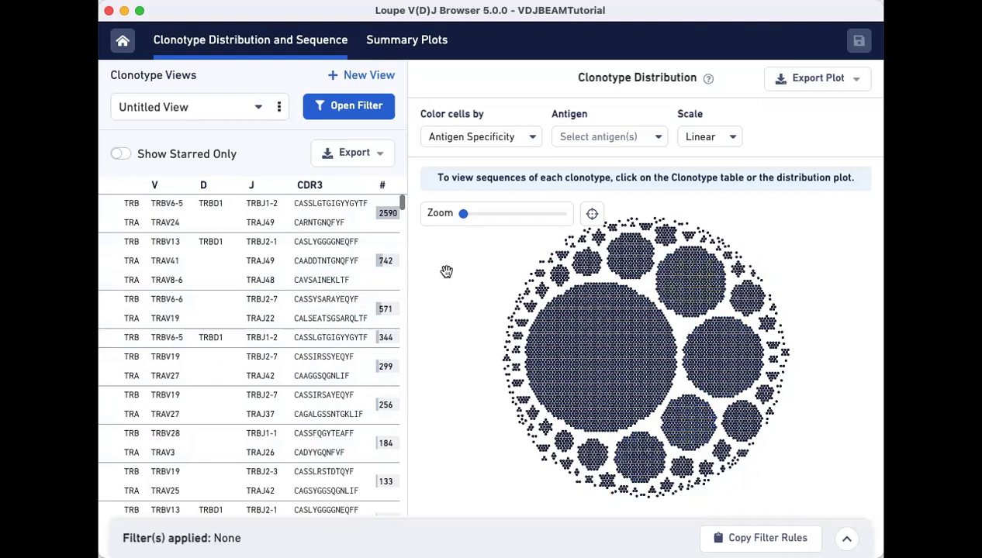
left_click(352, 110)
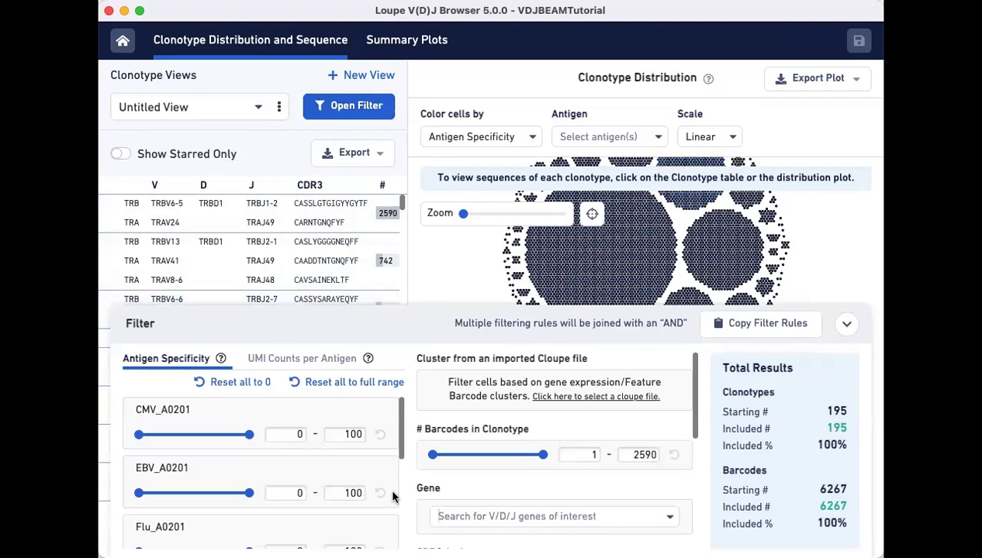
left_click(406, 329)
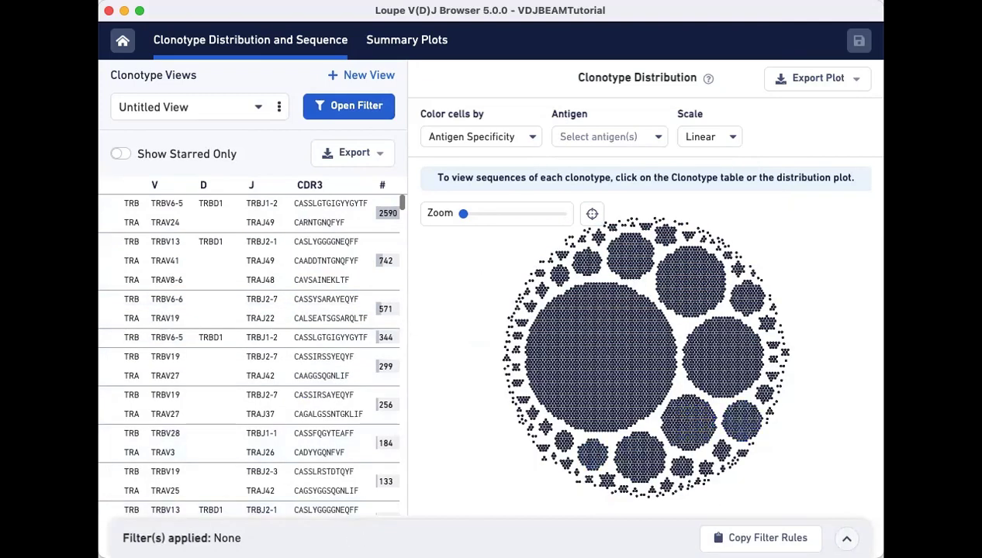
left_click(374, 538)
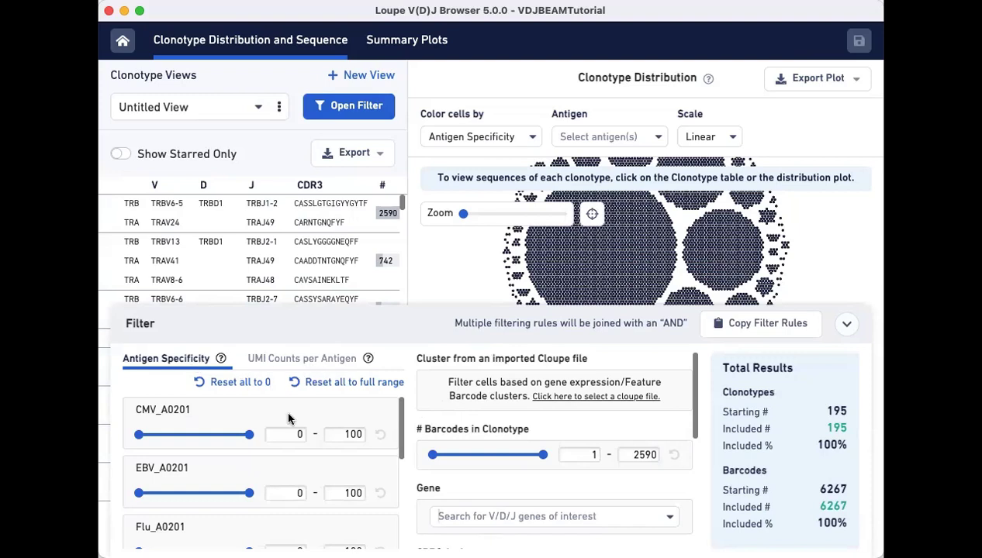
scroll(280, 419, "down", 2)
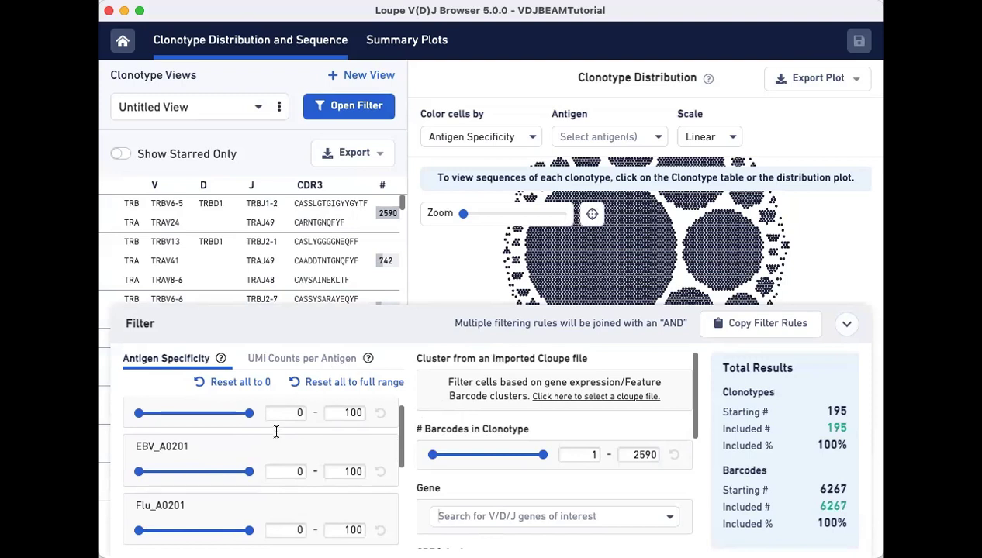
scroll(276, 432, "down", 1)
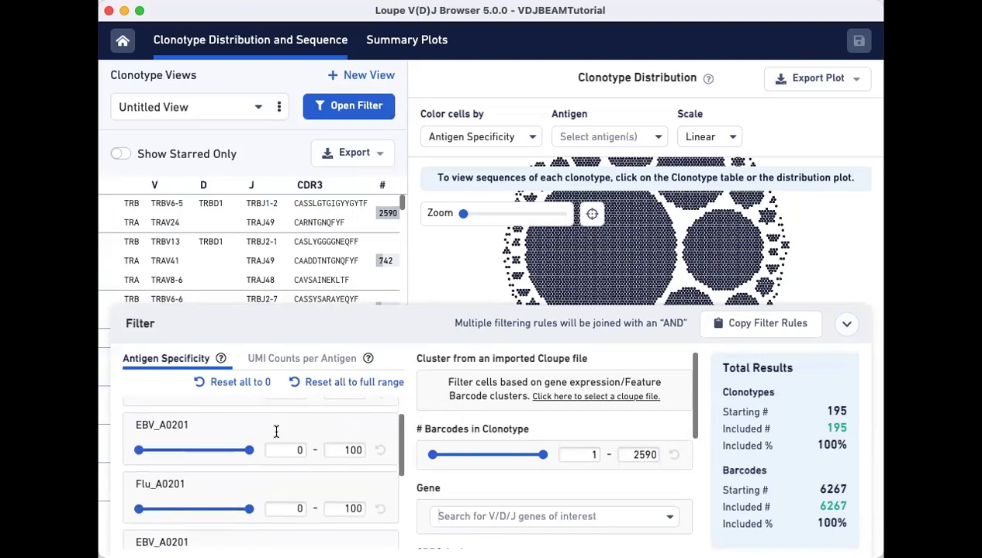
scroll(276, 432, "down", 1)
scroll(276, 432, "down", 5)
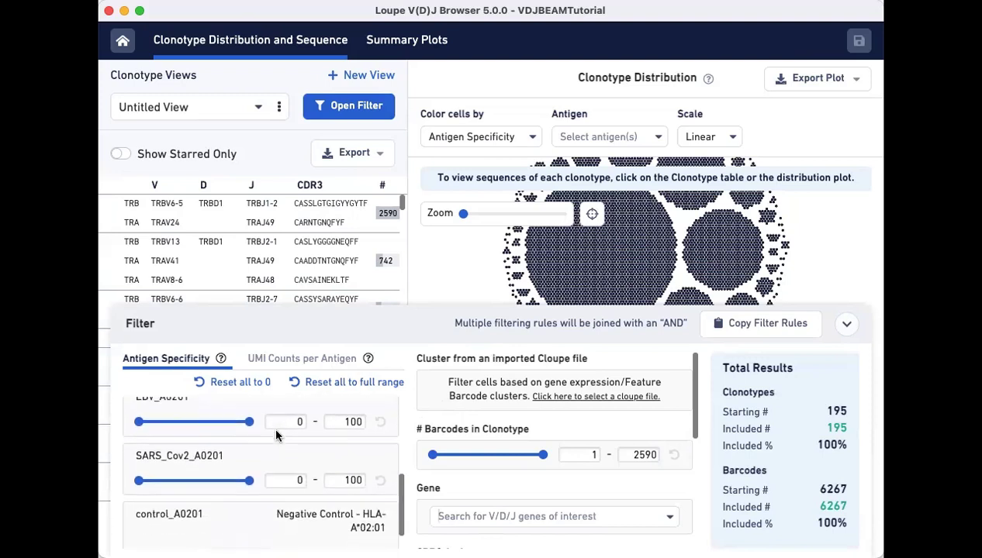
scroll(276, 436, "up", 5)
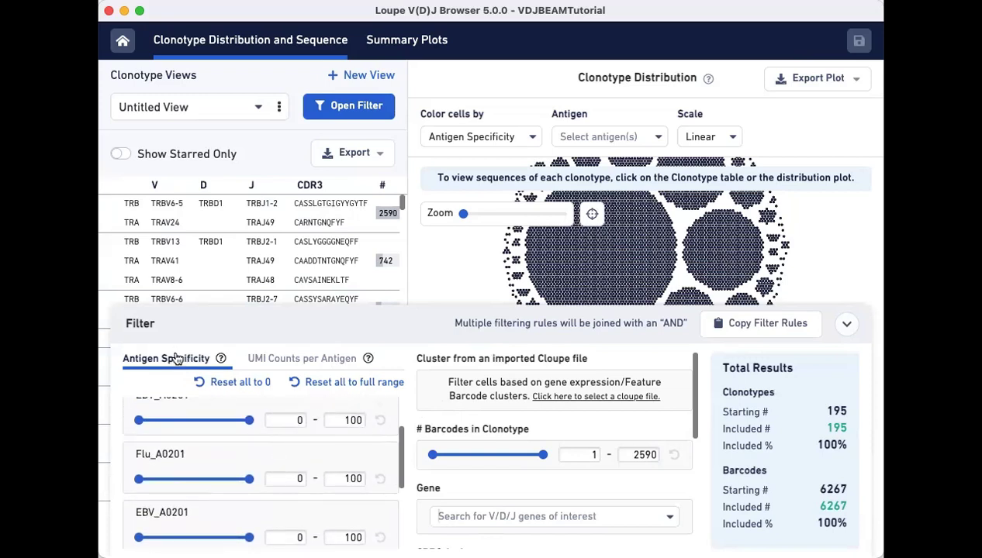
scroll(180, 455, "down", 1)
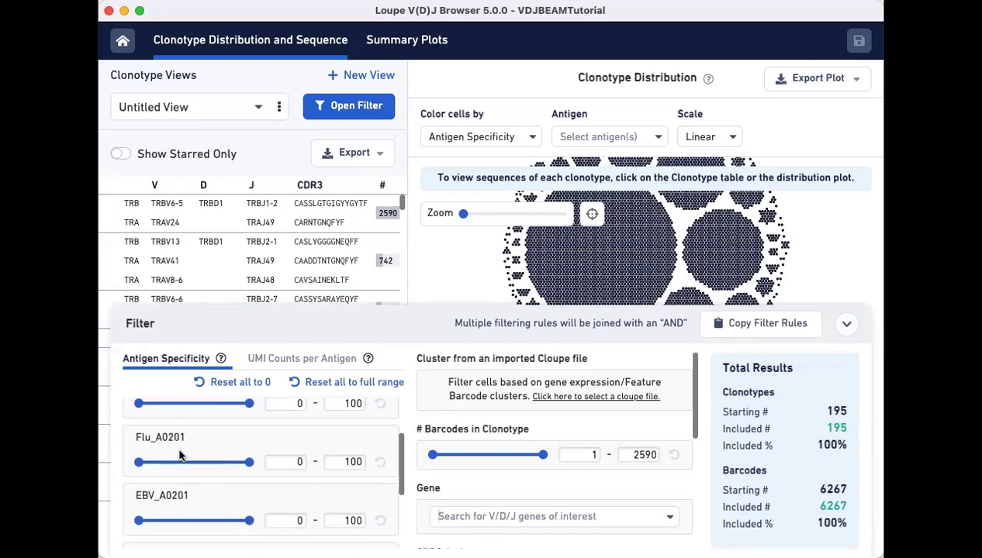
scroll(178, 495, "down", 2)
scroll(178, 497, "down", 2)
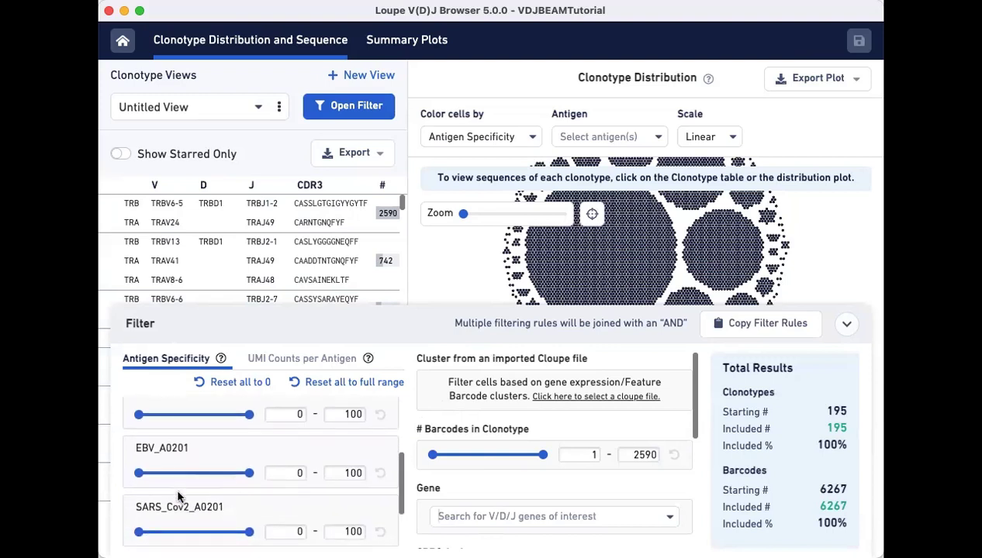
scroll(177, 498, "down", 1)
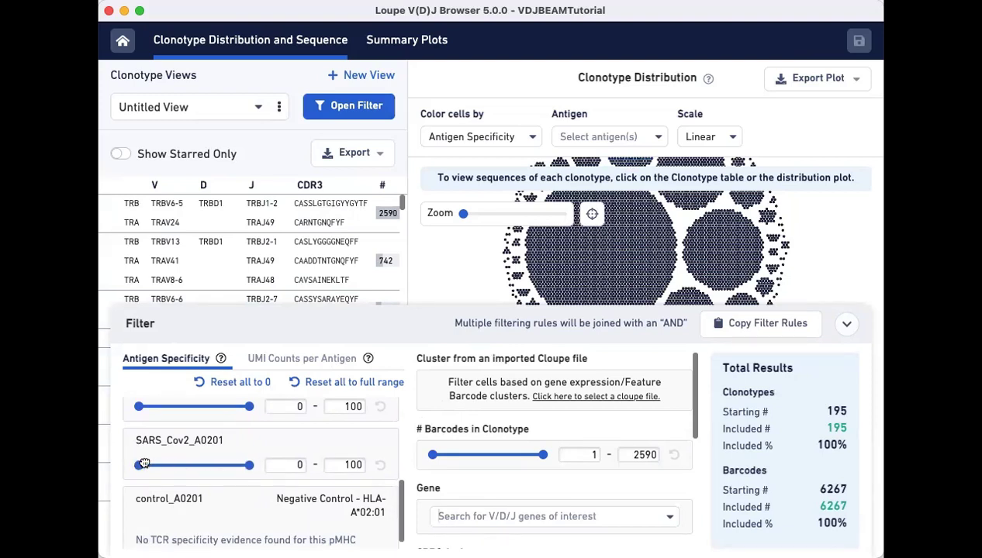
Step: Filter to SARS_Cov2_A0201 specificity 90–100, leaving 3 of 195 clonotypes and 581 barcodes
left_click_drag(140, 465, 227, 466)
left_click(272, 468)
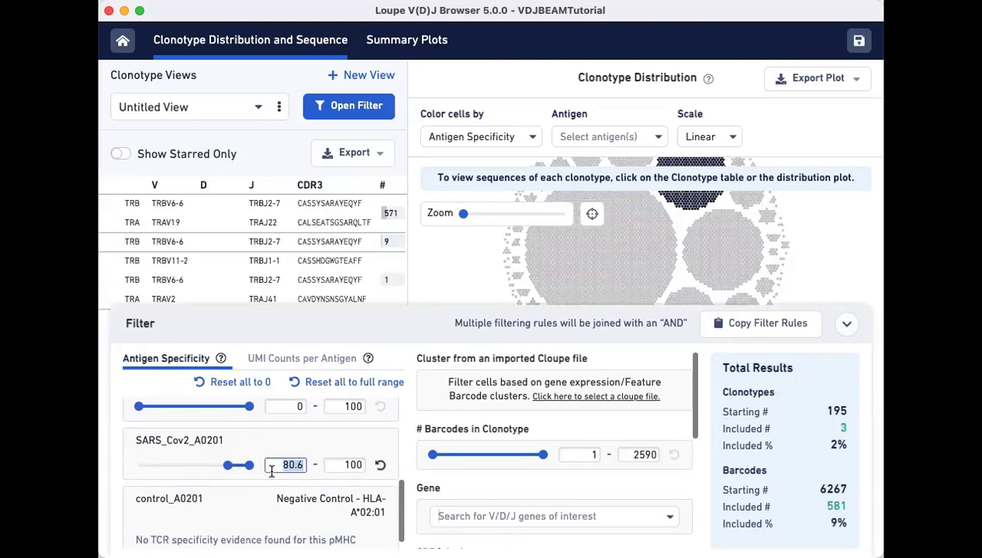
type("90")
left_click(413, 336)
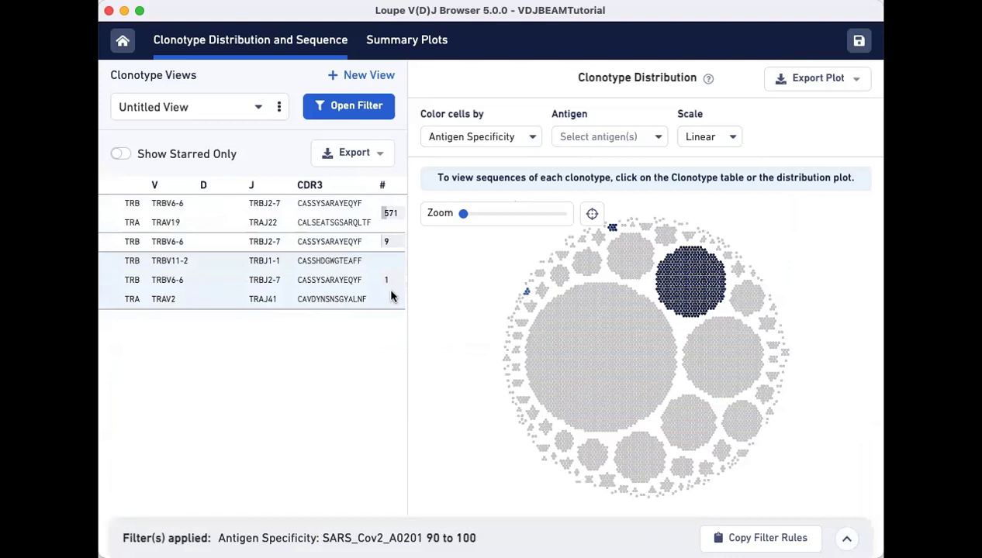
left_click(399, 534)
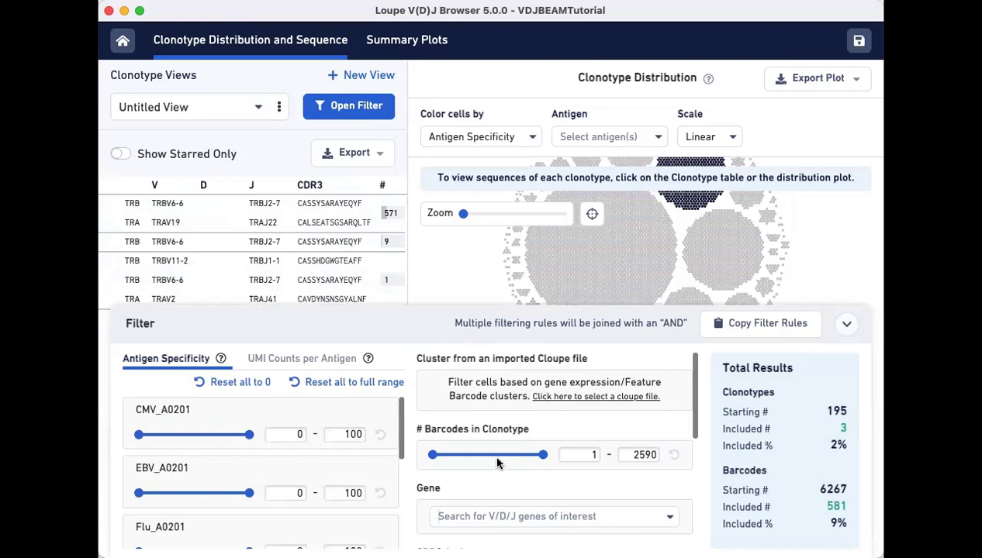
Step: Set the minimum # Barcodes in Clonotype to 50 and focus on the remaining 571-barcode clonotype
double_click(591, 454)
type("50")
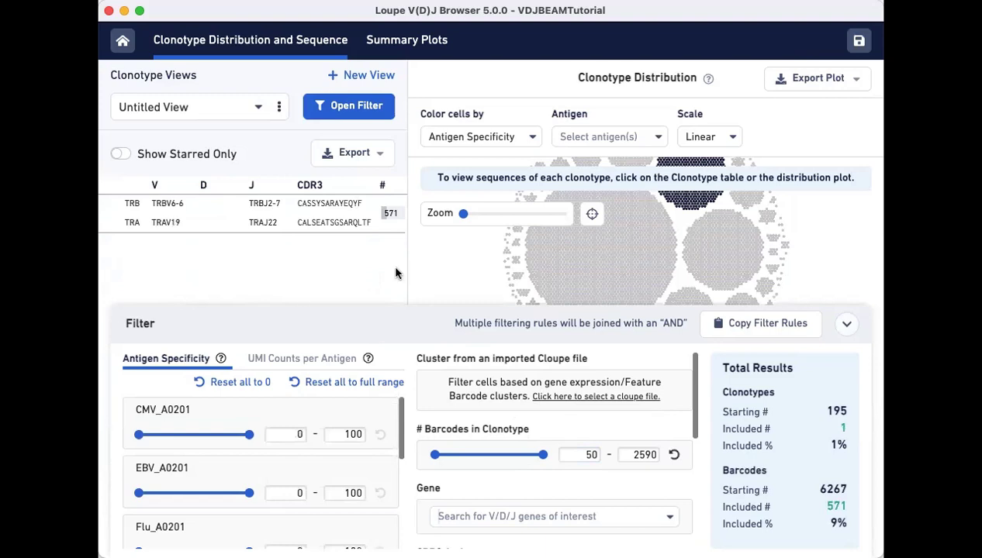
left_click(666, 267)
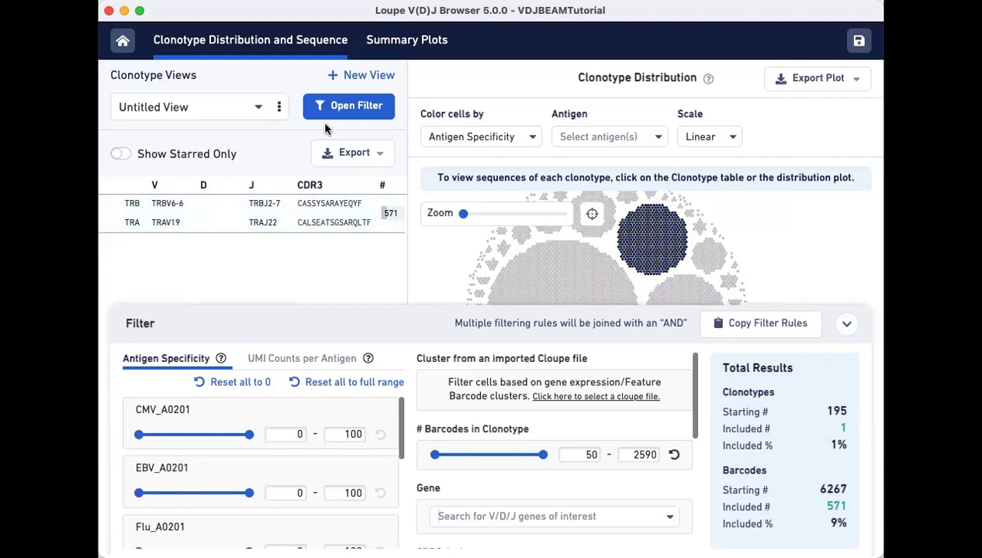
Step: Rename the current view to 'Jan 2023 Covid'
left_click(279, 108)
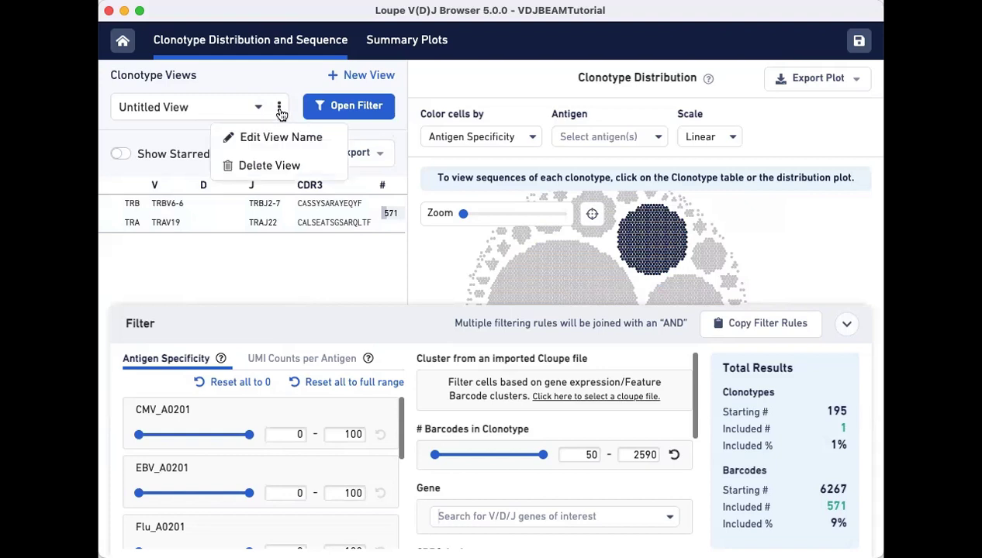
left_click(258, 136)
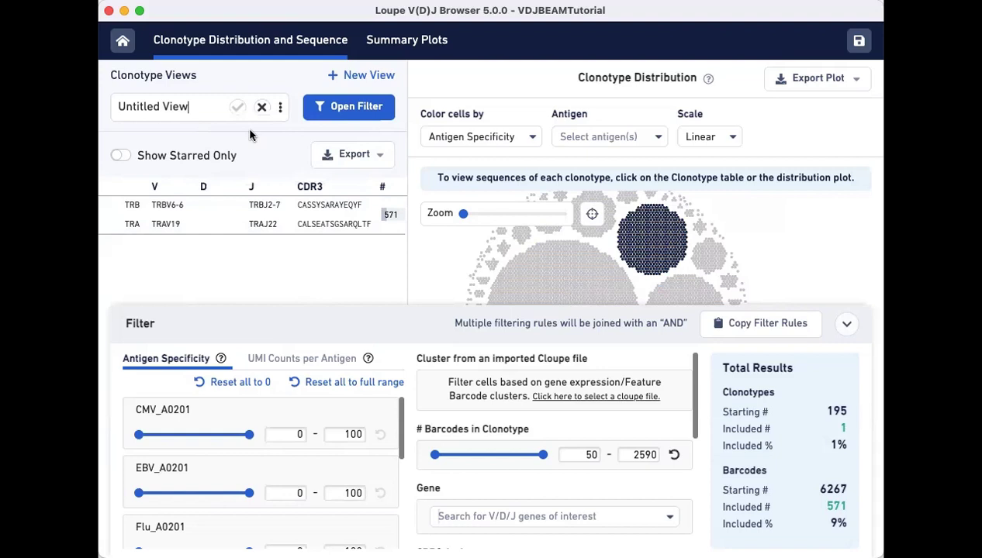
triple_click(205, 106)
type("Ja")
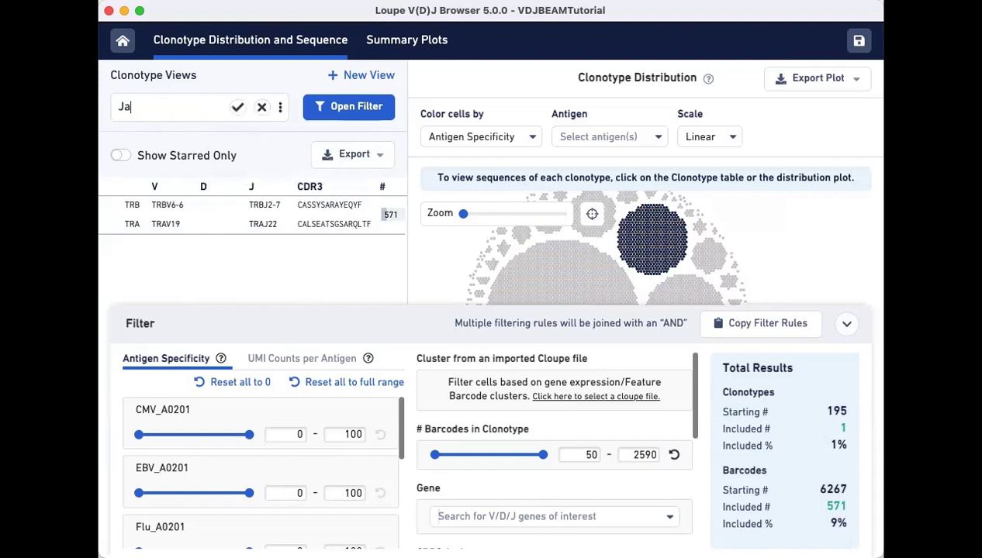
type("n 2023 Covid")
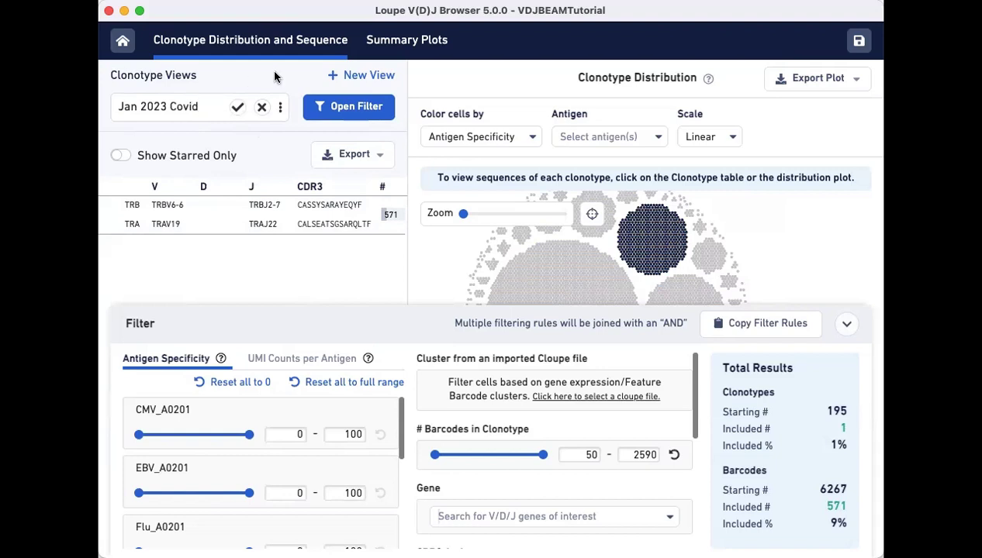
left_click(238, 113)
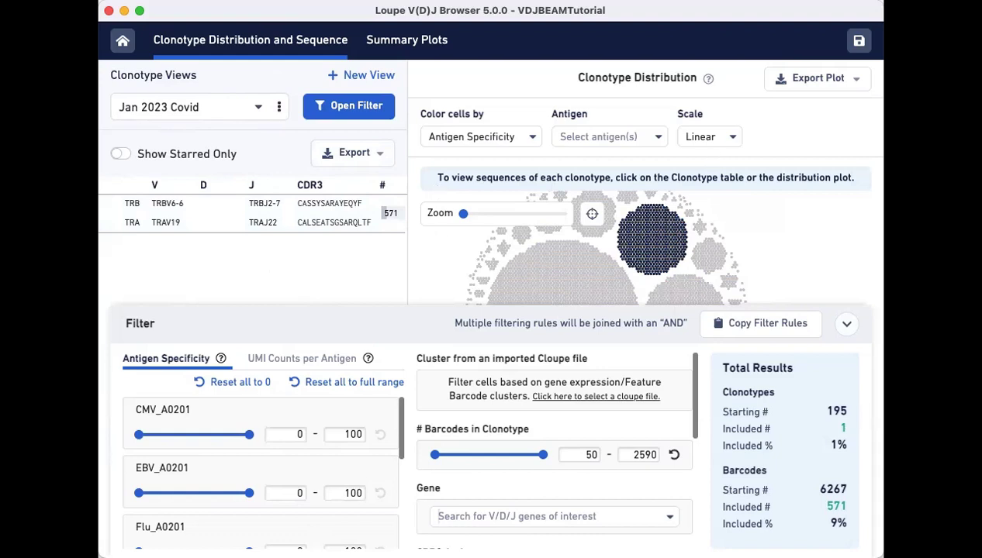
Step: Save the VDJBEAMTutorial project with the 'Jan 2023 Covid' view
left_click(860, 41)
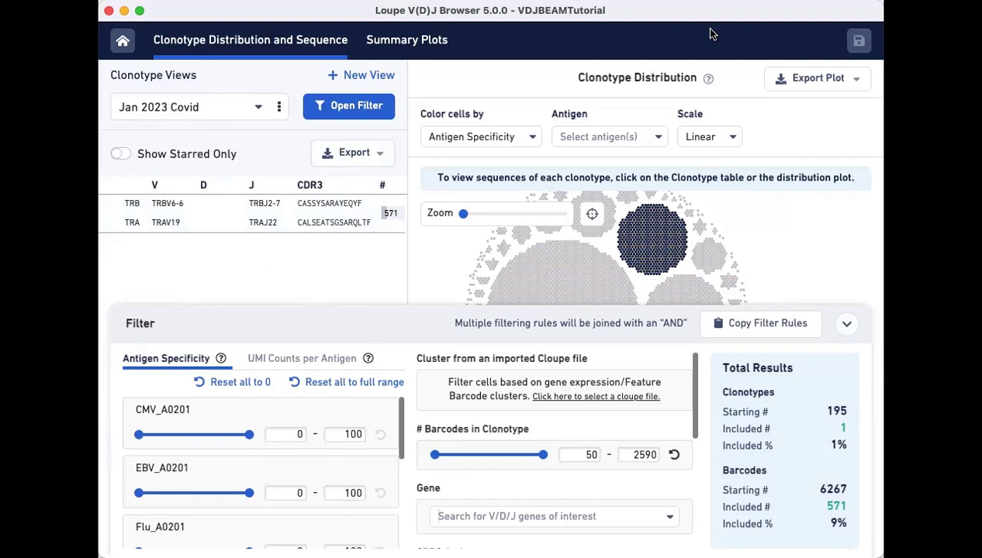